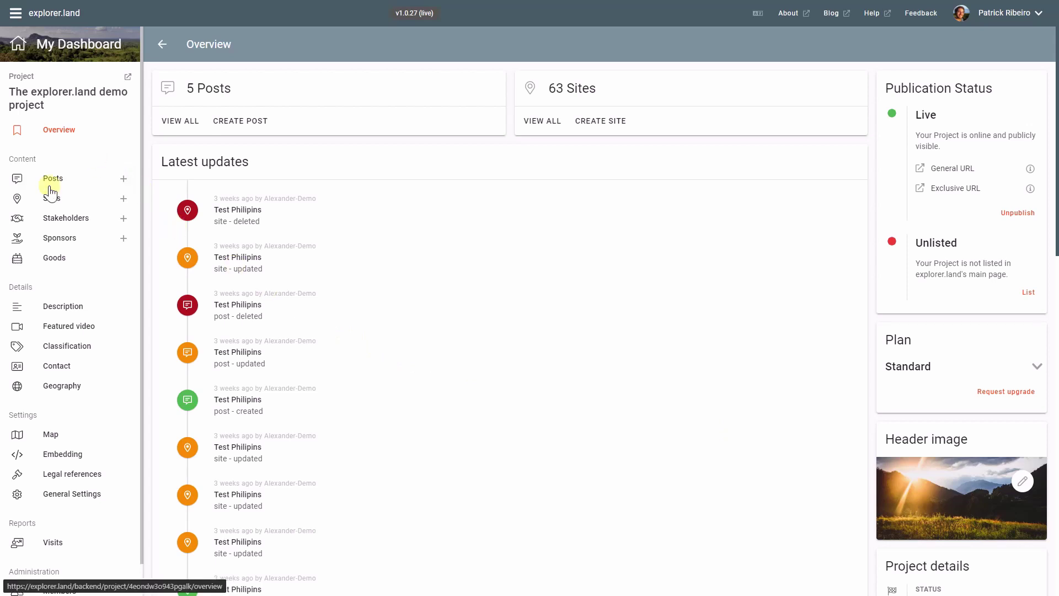
left_click(63, 203)
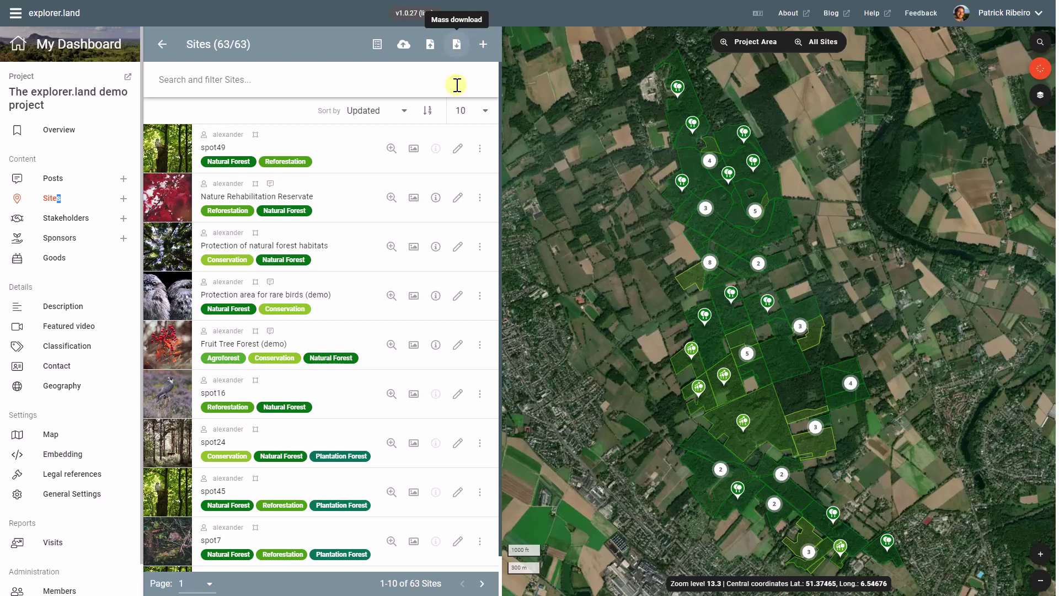
left_click(480, 198)
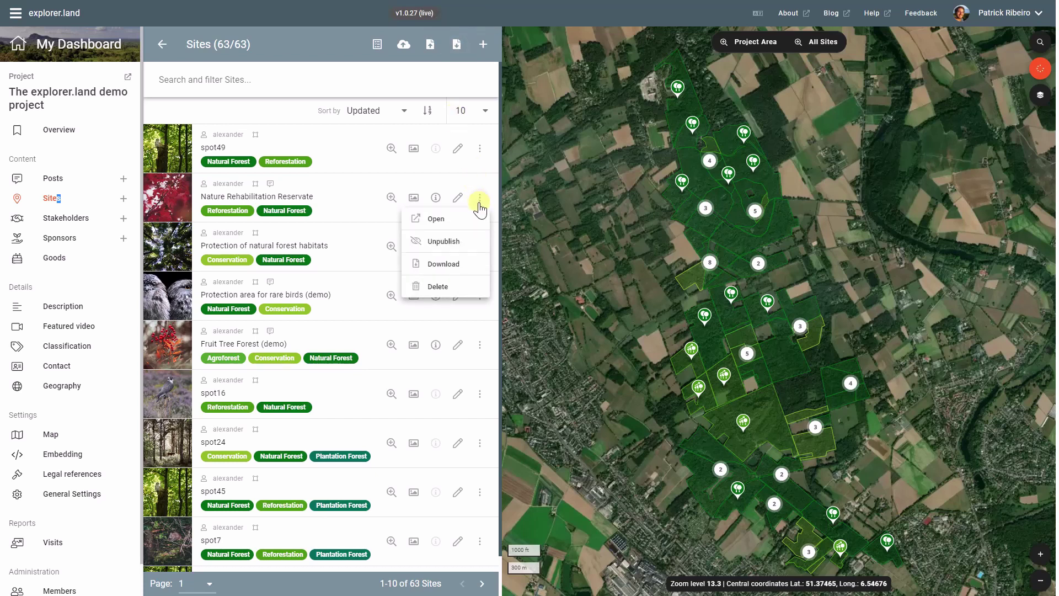
left_click(298, 203)
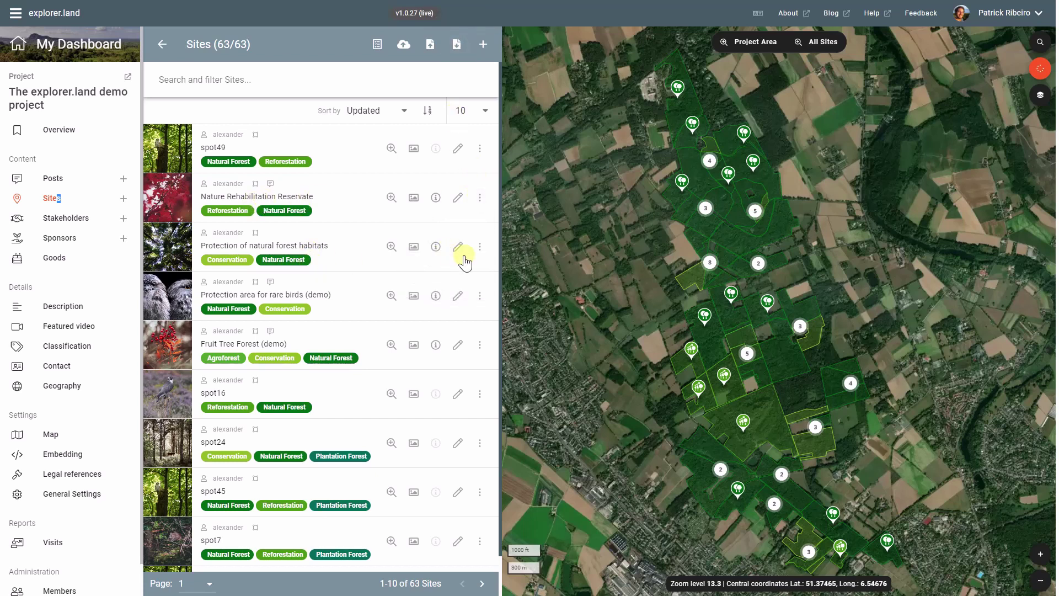
left_click(480, 247)
left_click(480, 246)
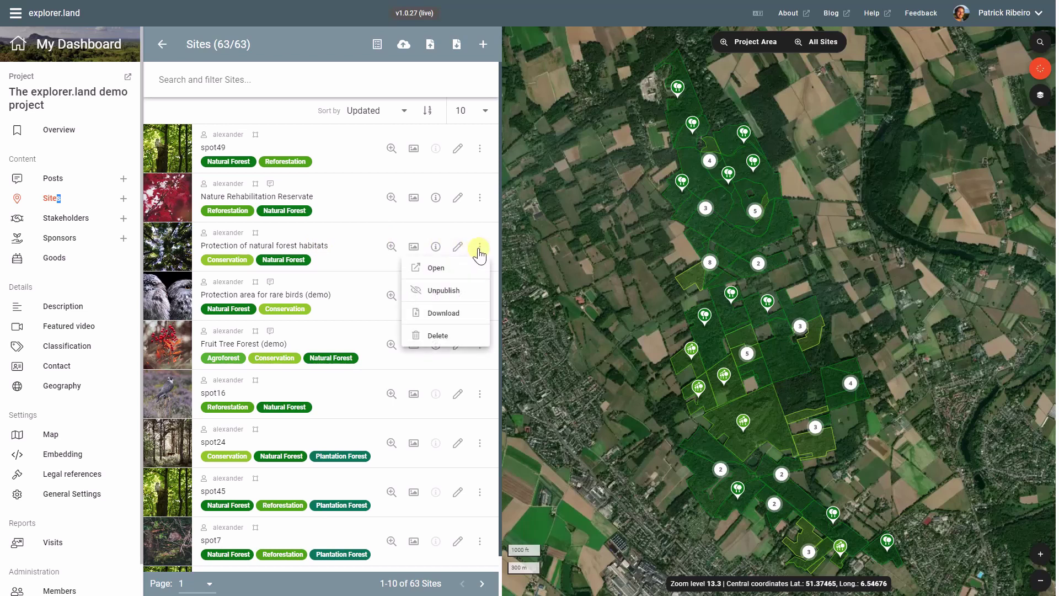
left_click(471, 314)
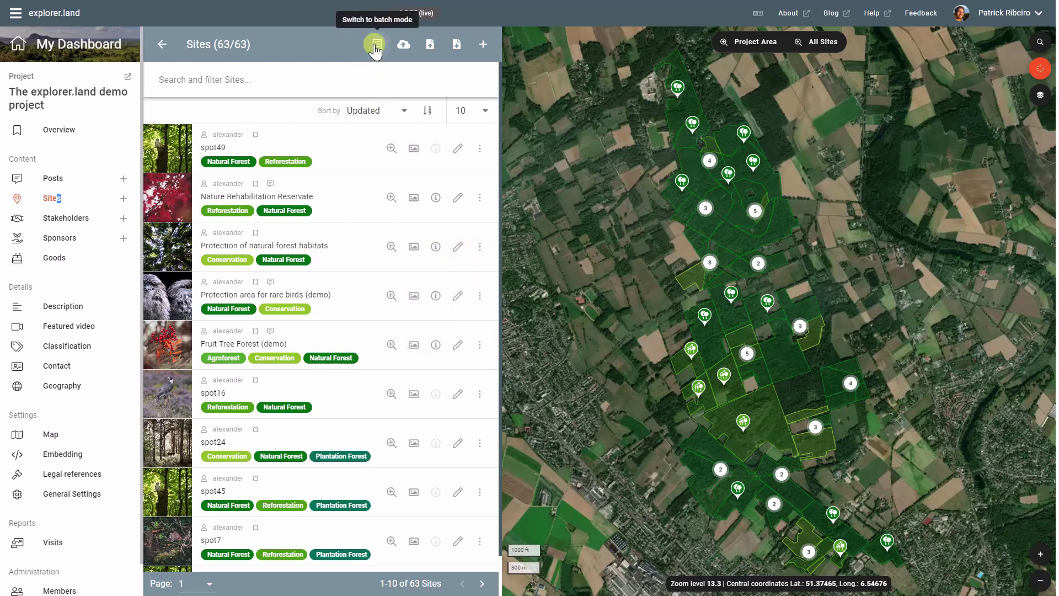
left_click(375, 49)
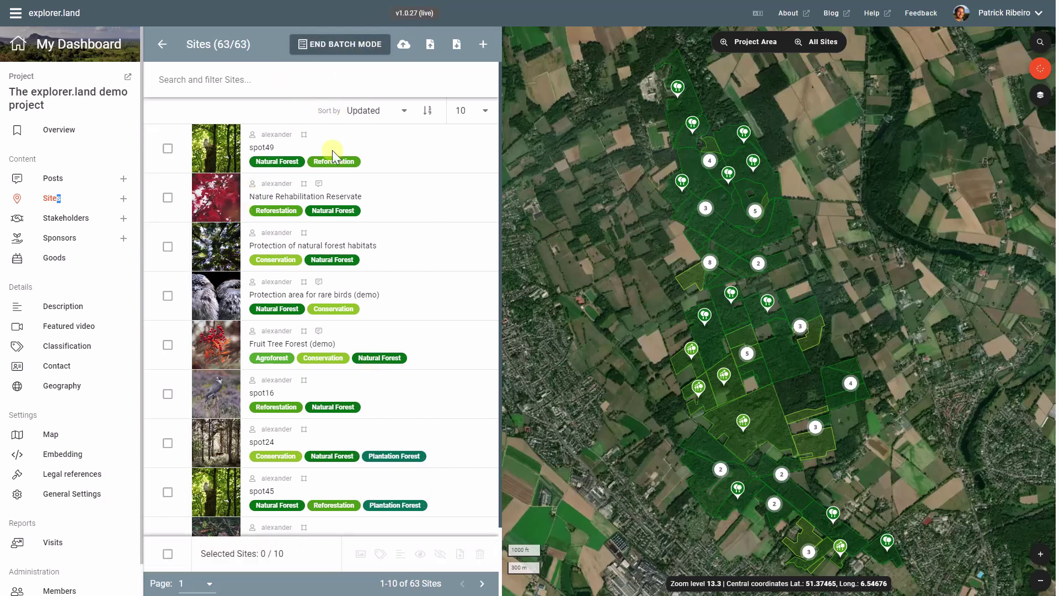
left_click(167, 247)
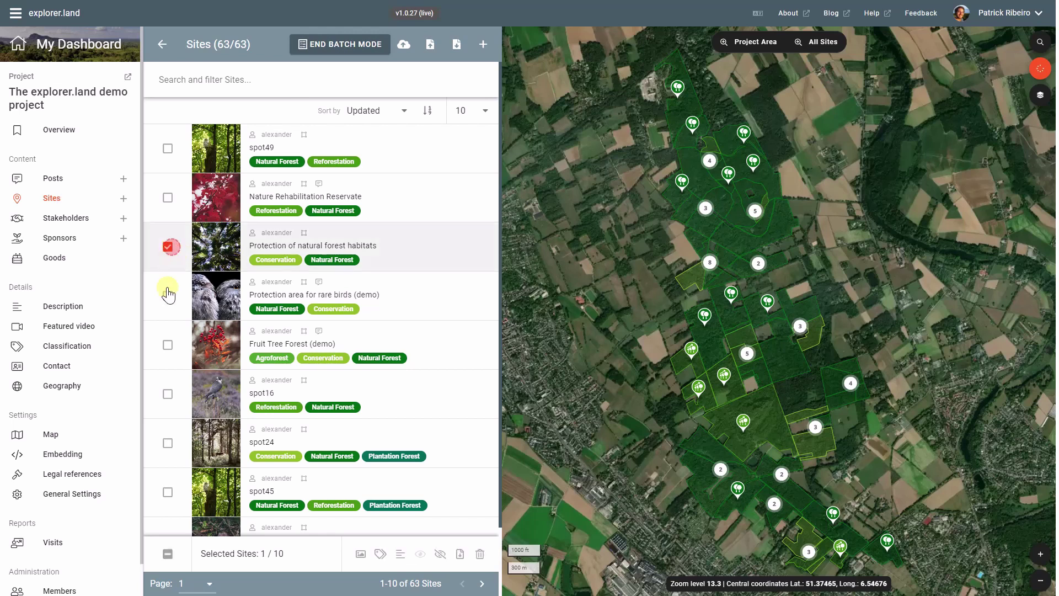
left_click(168, 346)
left_click(168, 394)
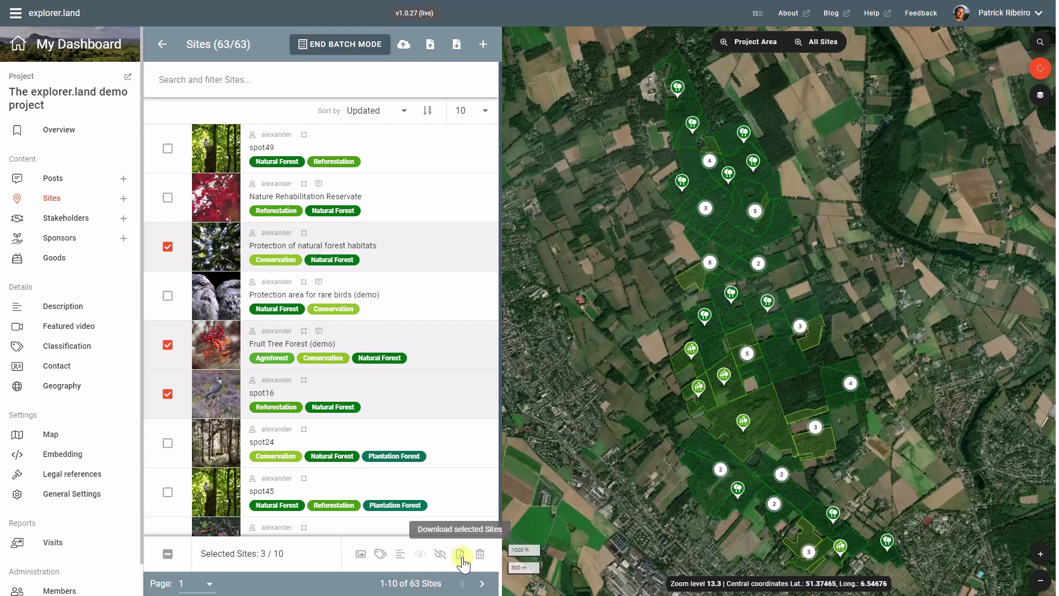
Leave multi-site selection and open the Download all Sites dialog, noting its 63-site total.
left_click(326, 47)
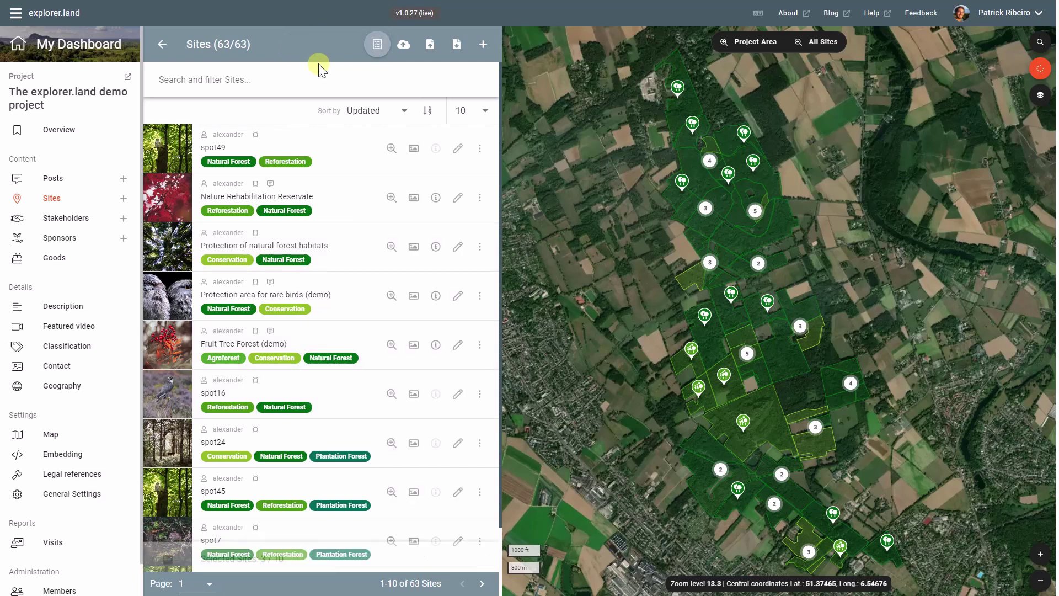
left_click(457, 50)
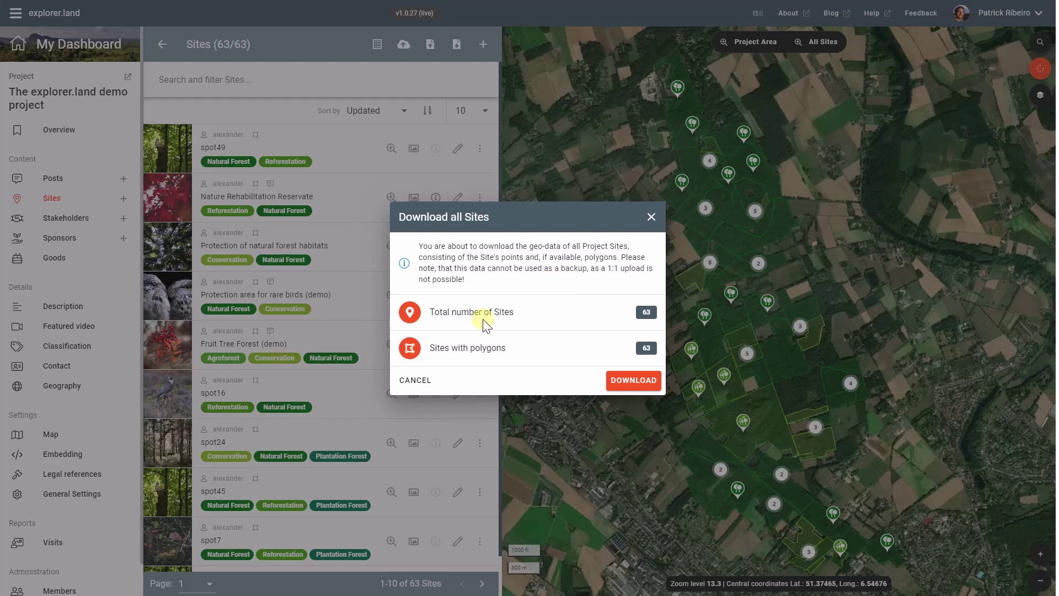
left_click_drag(522, 315, 431, 312)
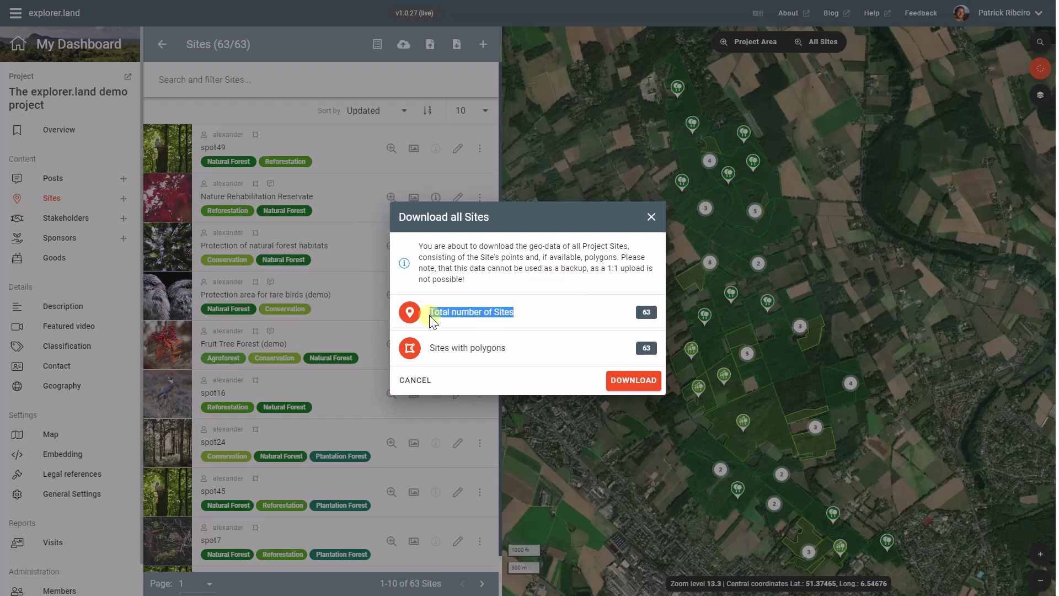
double_click(646, 312)
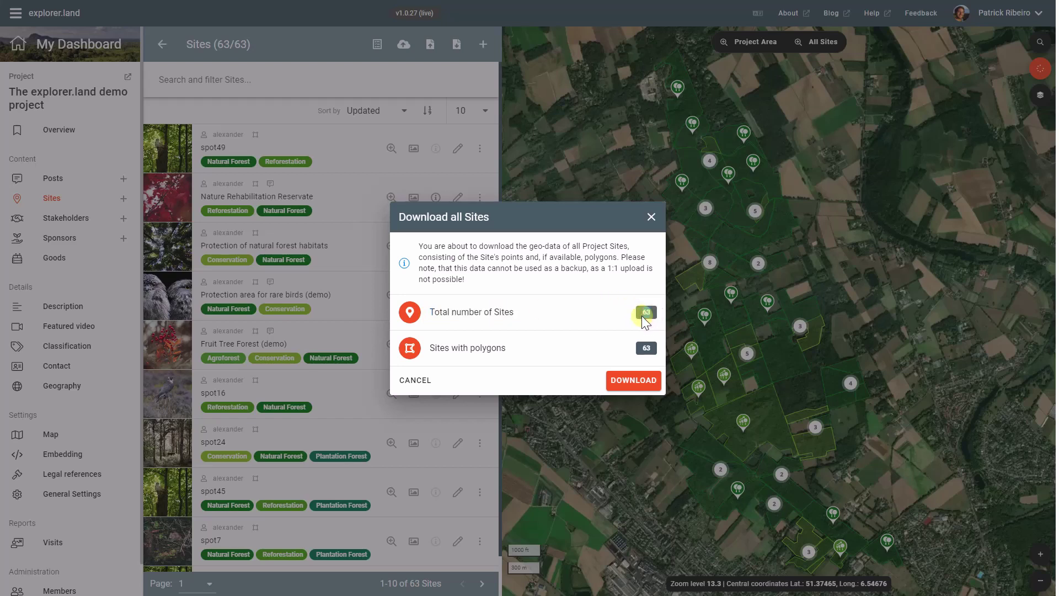
Confirm all 63 sites include polygons and download their geo-data export.
left_click_drag(506, 349, 430, 355)
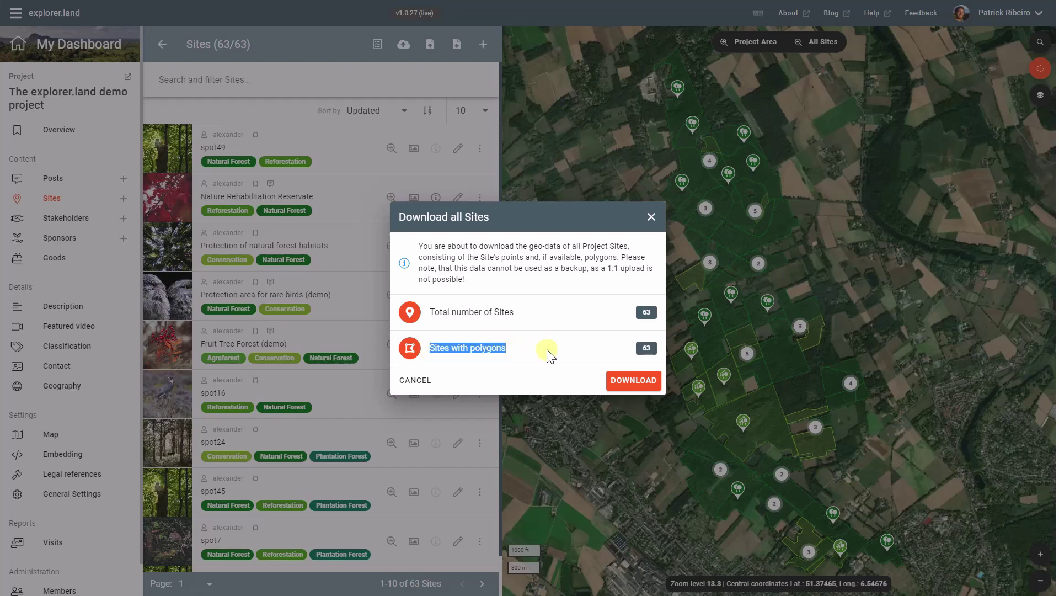
left_click(502, 347)
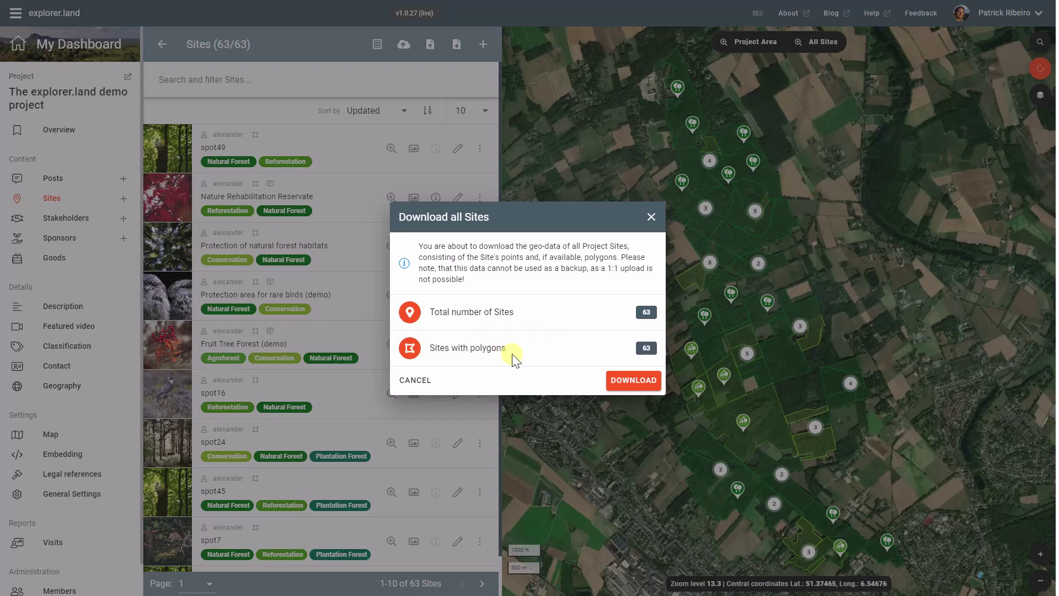
left_click_drag(650, 349, 633, 354)
left_click(633, 380)
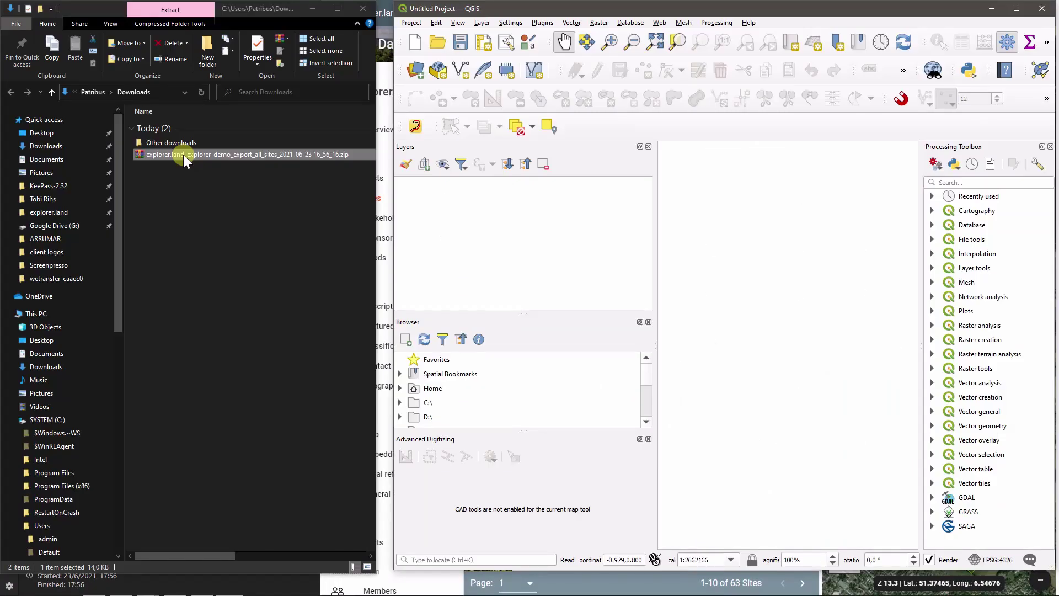
Extract the sites export zip into its own folder, open it, and widen the file list to show dates.
right_click(197, 155)
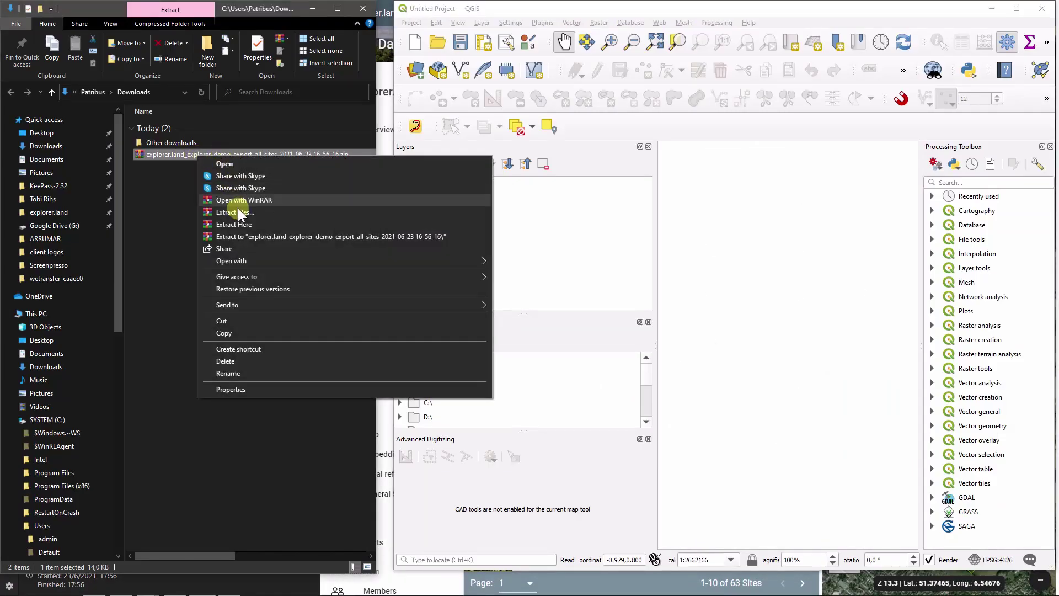
left_click(252, 236)
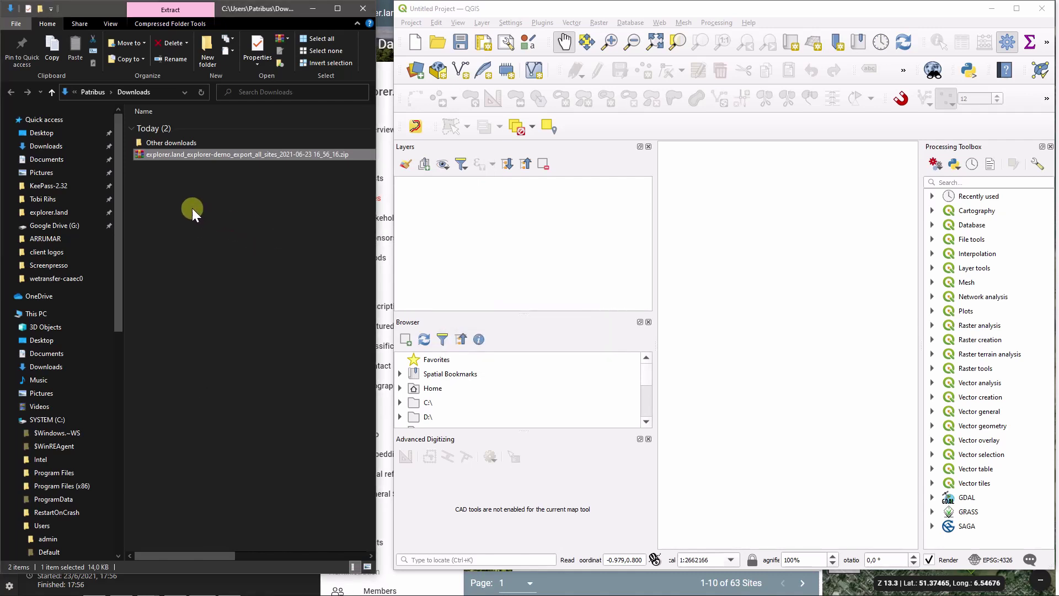
double_click(239, 156)
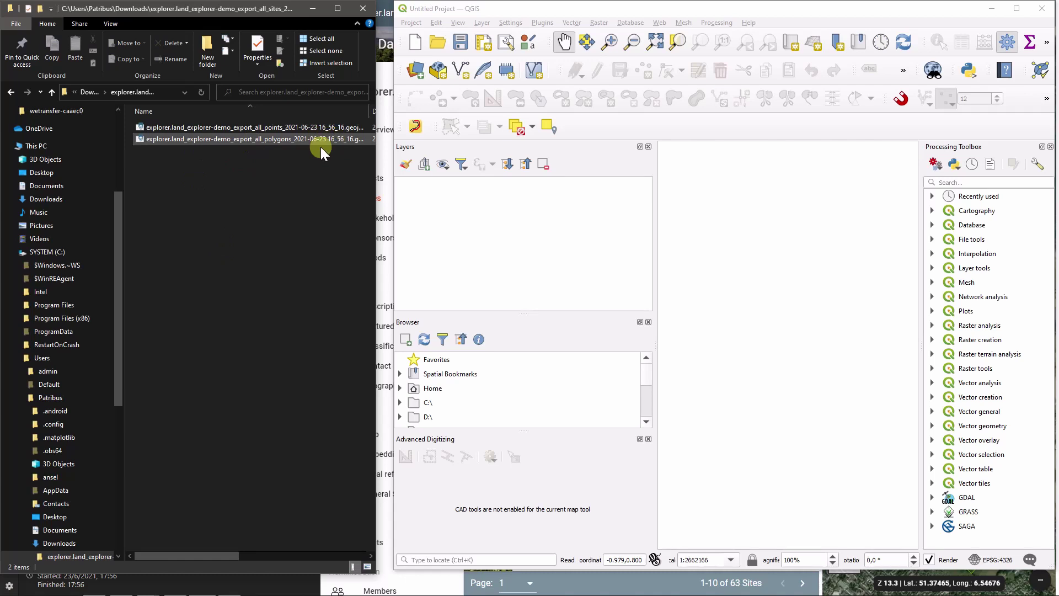
left_click_drag(123, 166, 81, 166)
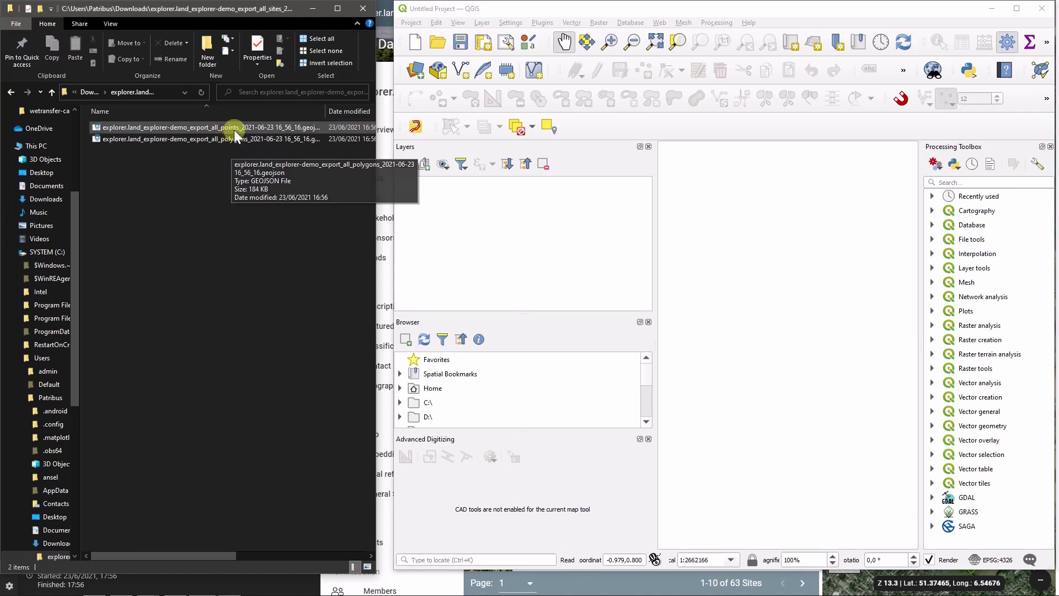
Add all_points and all_polygons GeoJSON as QGIS layers, zoom in, and place points above polygons.
mouse_move(237, 127)
left_mouse_down()
mouse_move(462, 203)
mouse_move(734, 233)
left_mouse_up()
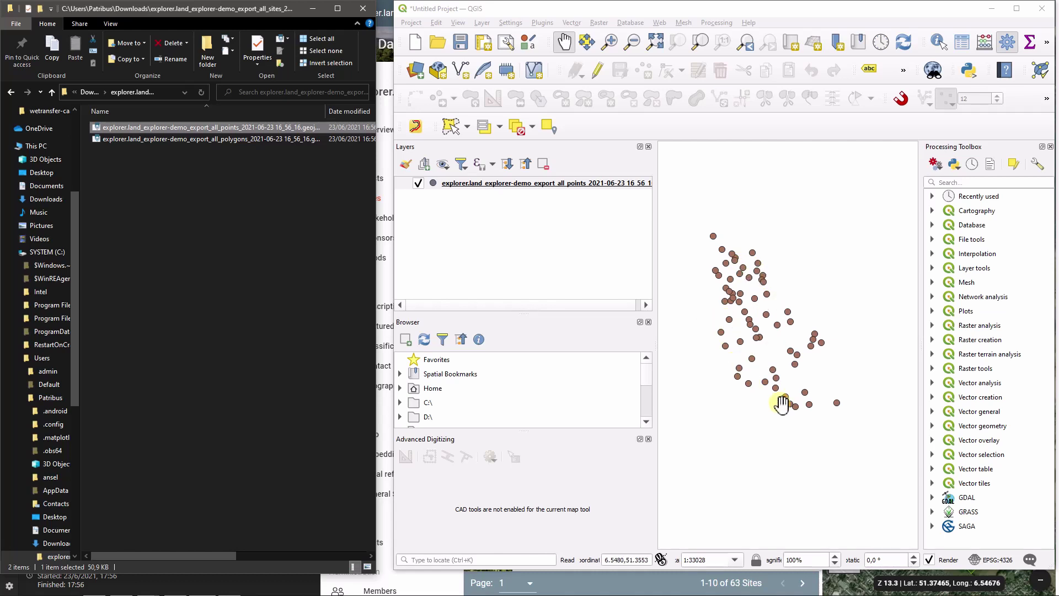
mouse_move(256, 142)
left_mouse_down()
mouse_move(326, 235)
mouse_move(751, 311)
left_mouse_up()
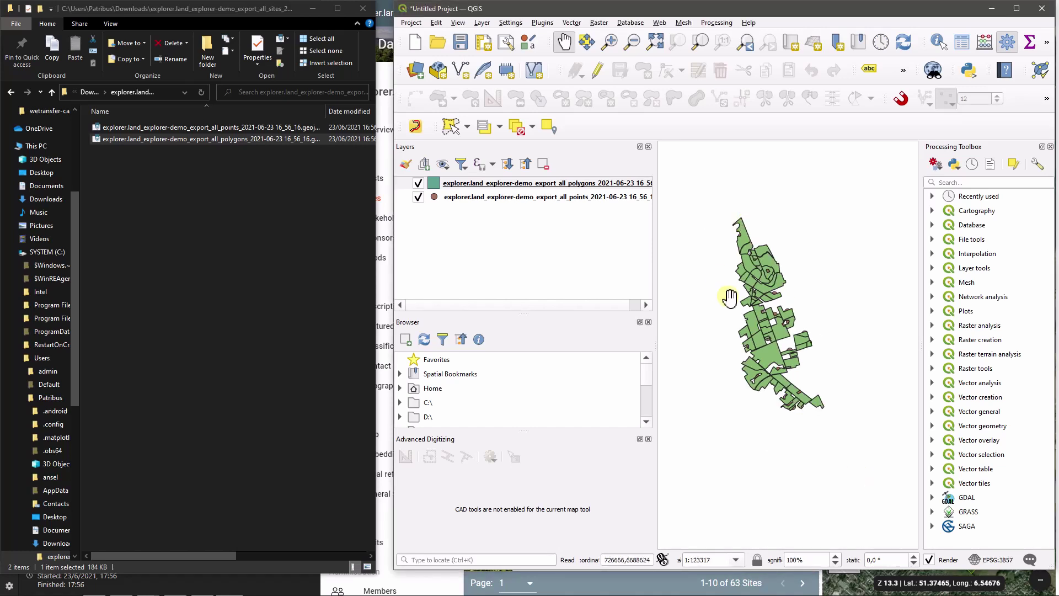
scroll(731, 297, "up", 1)
mouse_move(439, 197)
left_mouse_down()
mouse_move(433, 174)
mouse_move(420, 176)
left_mouse_up()
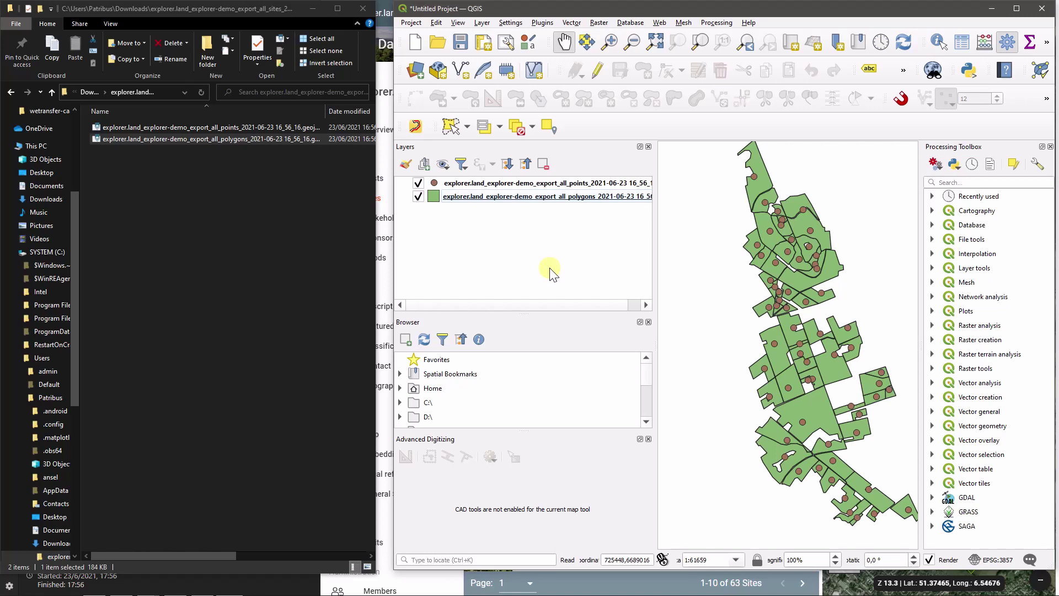
Show the context menu for the all_polygons layer in the Layers panel.
right_click(527, 198)
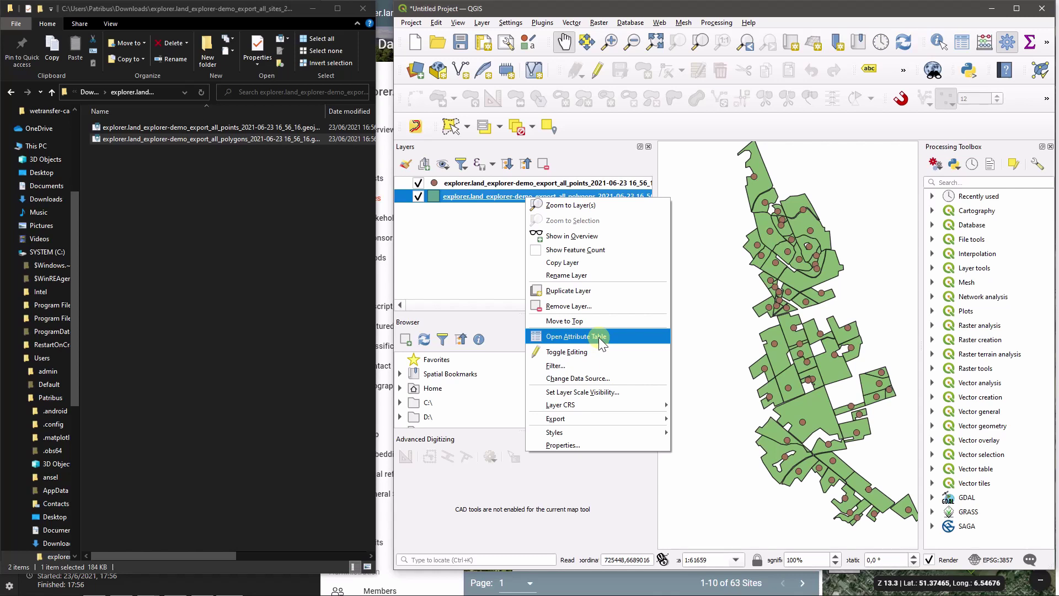
Open the polygons attribute table, select the first feature's slug cell, and scroll through the 63 sites.
left_click(576, 337)
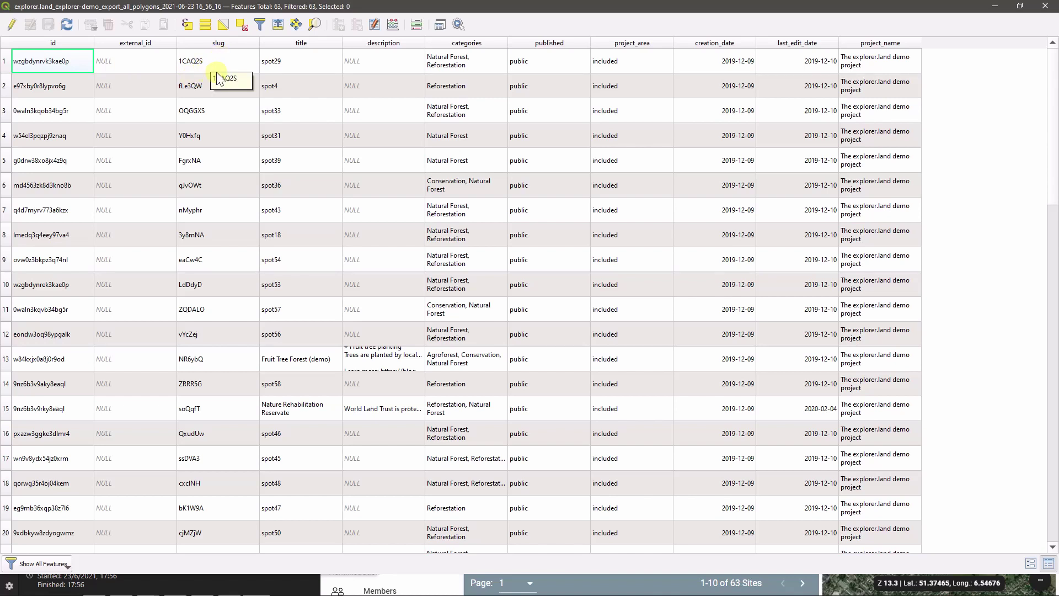
left_click(190, 64)
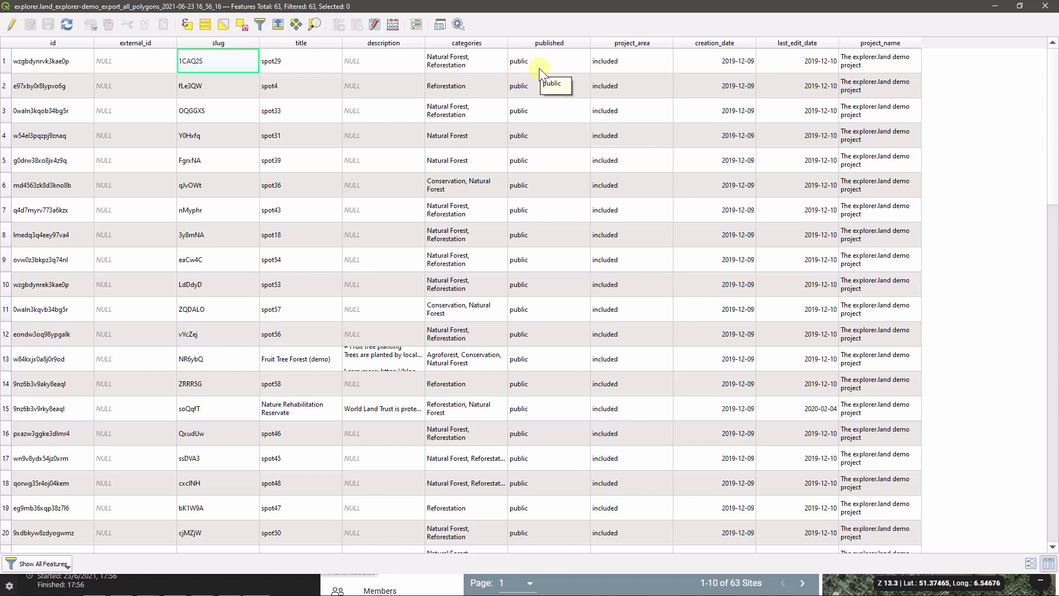
scroll(540, 182, "down", 4)
scroll(544, 199, "up", 4)
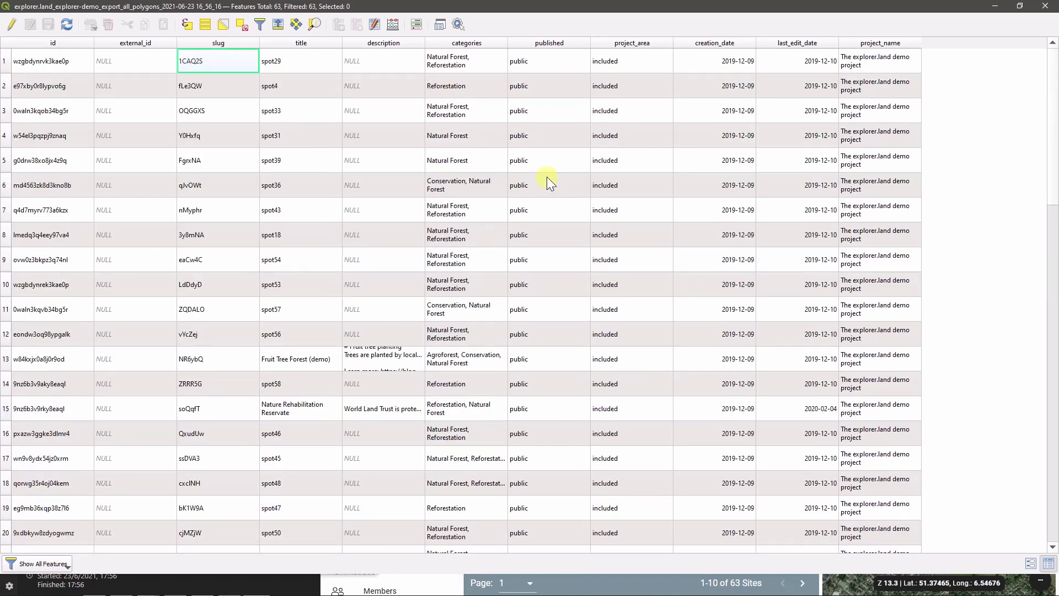